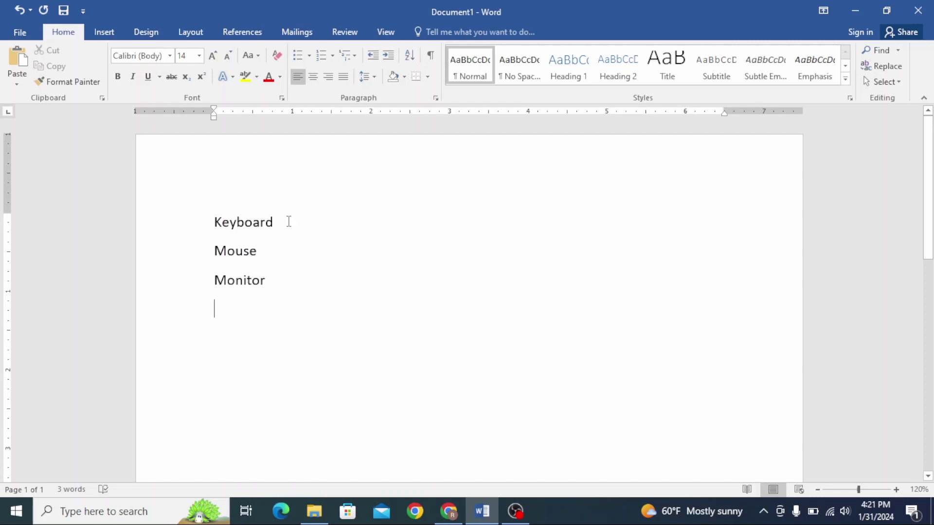
# Select the word Keyboard and open the Insert Hyperlink dialog for it
pyautogui.moveTo(284, 222); pyautogui.dragTo(205, 225)
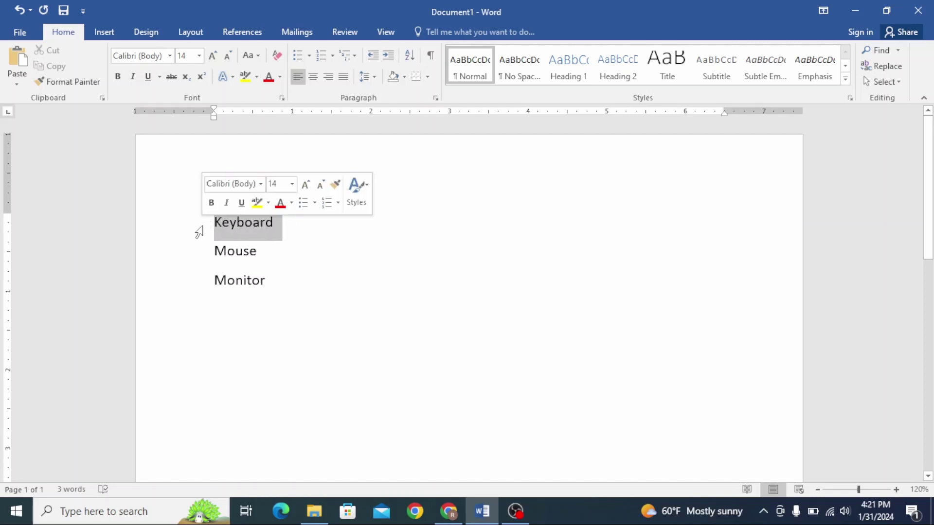
pyautogui.click(96, 32)
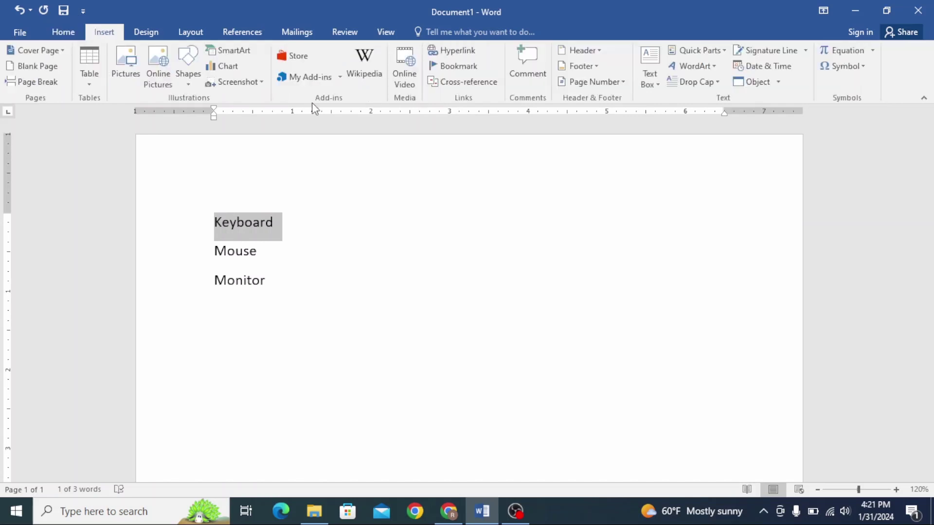
pyautogui.click(465, 49)
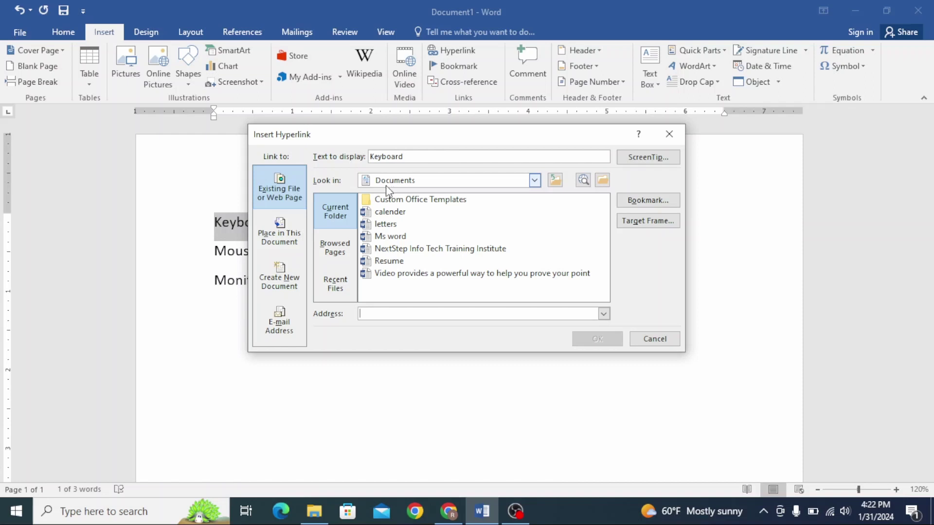
# Hyperlink Keyboard to the keyboard image file in the Desktop folder
pyautogui.click(535, 180)
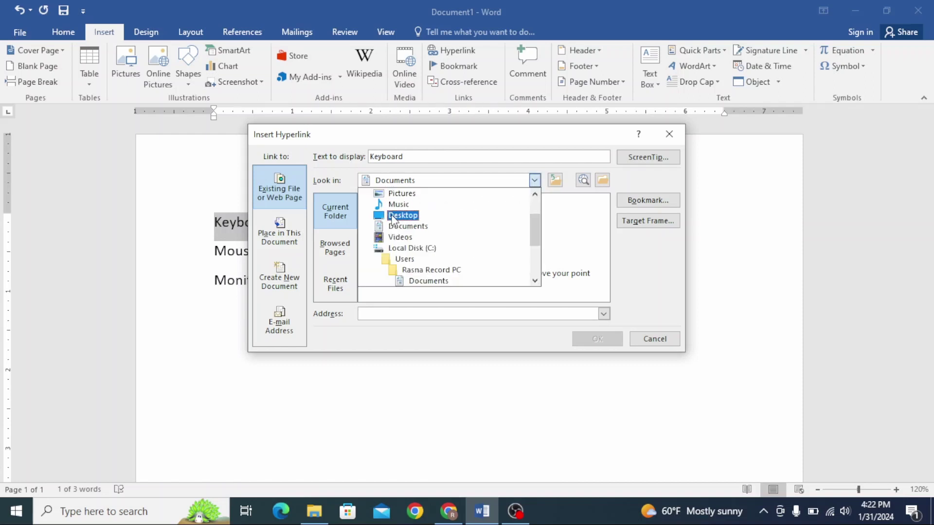
pyautogui.click(392, 217)
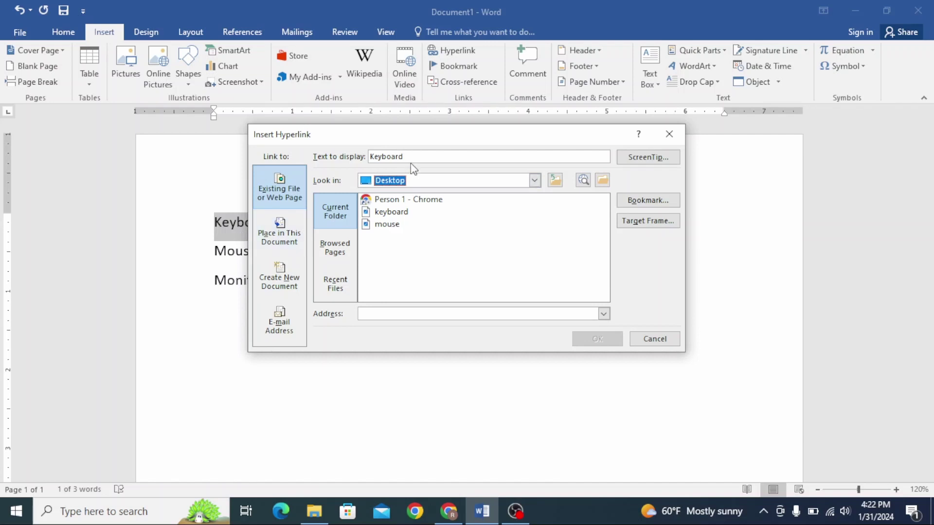
pyautogui.click(392, 212)
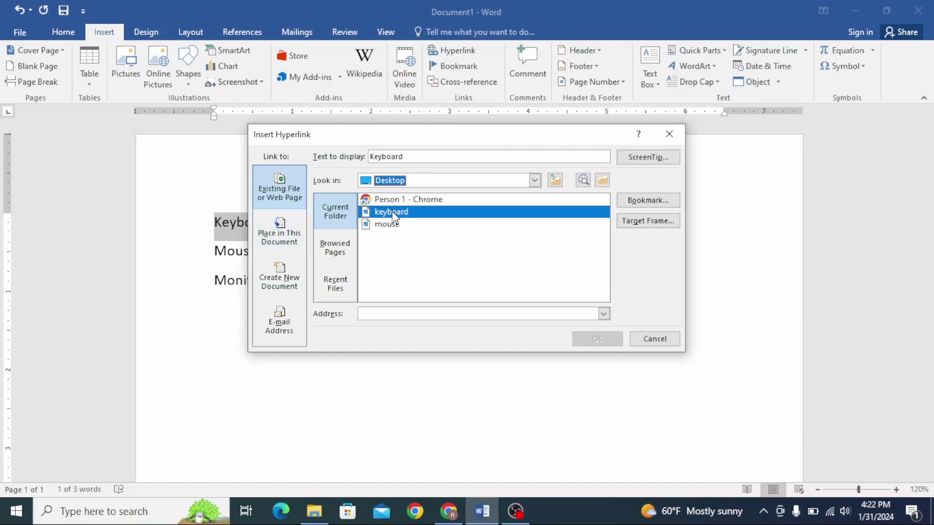
pyautogui.click(588, 339)
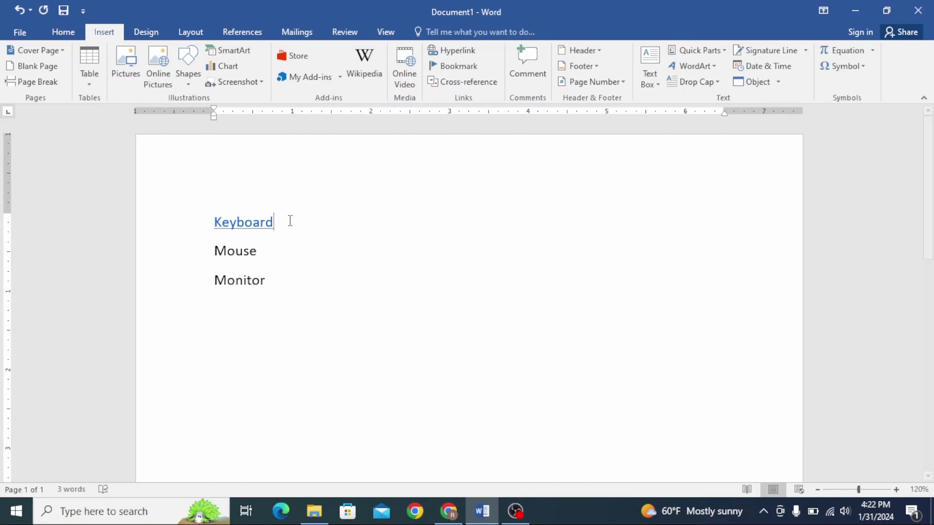
# Test the Keyboard link by opening keyboard.jpg in Photos, then close Photos
pyautogui.keyDown('ctrl'); pyautogui.click(253, 223); pyautogui.keyUp('ctrl')
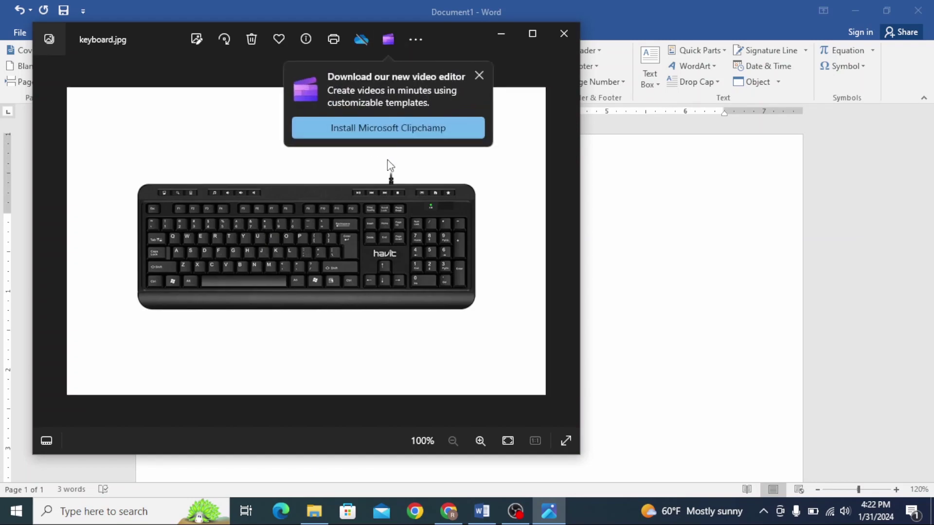
pyautogui.click(478, 76)
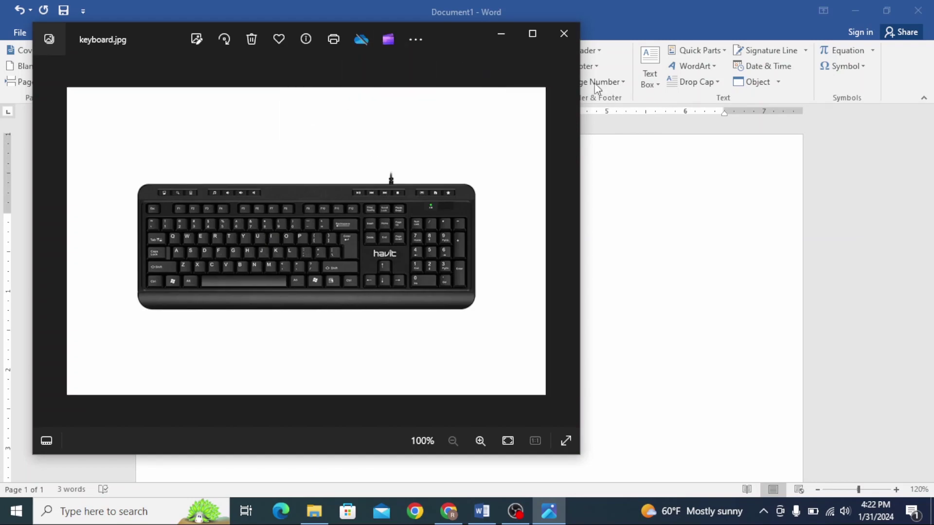
pyautogui.click(566, 35)
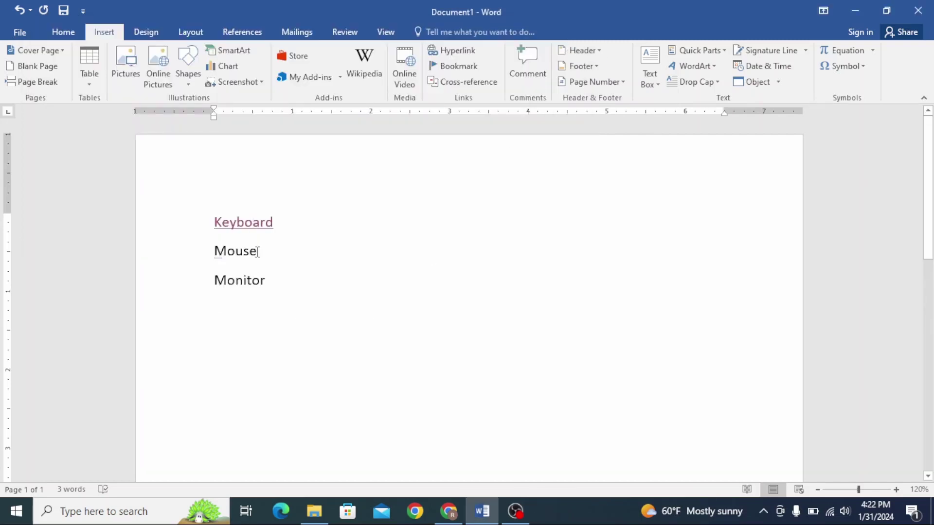
# Select the word Mouse and hyperlink it to mouse.jpg on the Desktop
pyautogui.moveTo(258, 252); pyautogui.dragTo(186, 259)
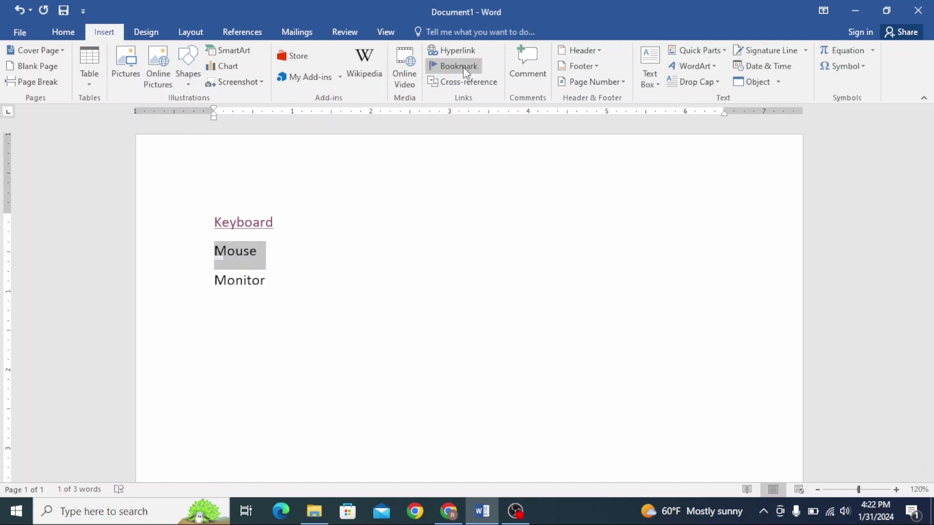
pyautogui.click(457, 51)
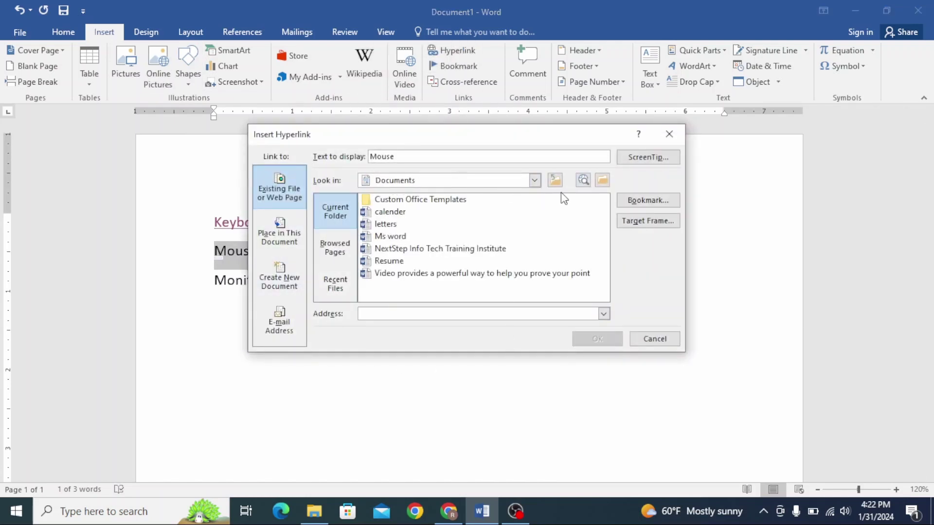
pyautogui.click(535, 180)
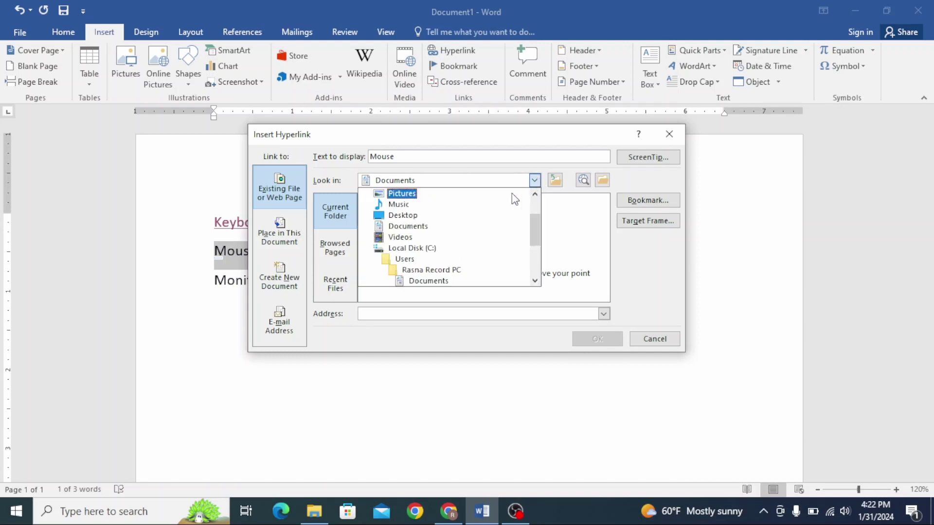
pyautogui.click(428, 220)
pyautogui.click(387, 225)
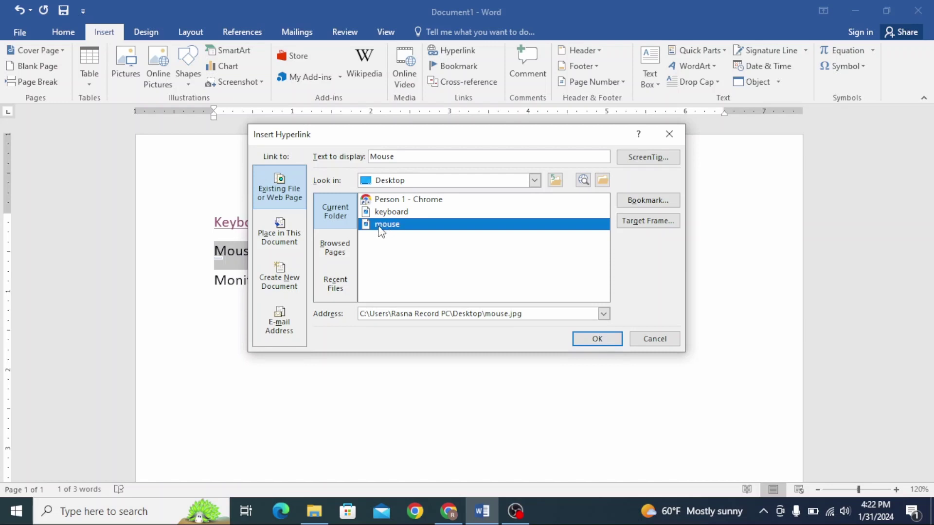
pyautogui.click(609, 340)
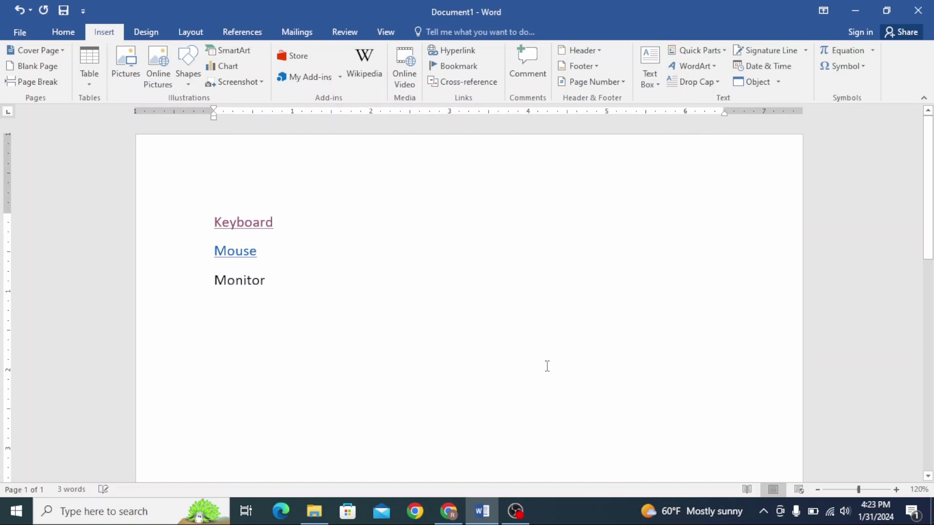
# Follow the Mouse link to open mouse.jpg in Photos, then close it
pyautogui.keyDown('ctrl'); pyautogui.click(240, 252); pyautogui.keyUp('ctrl')
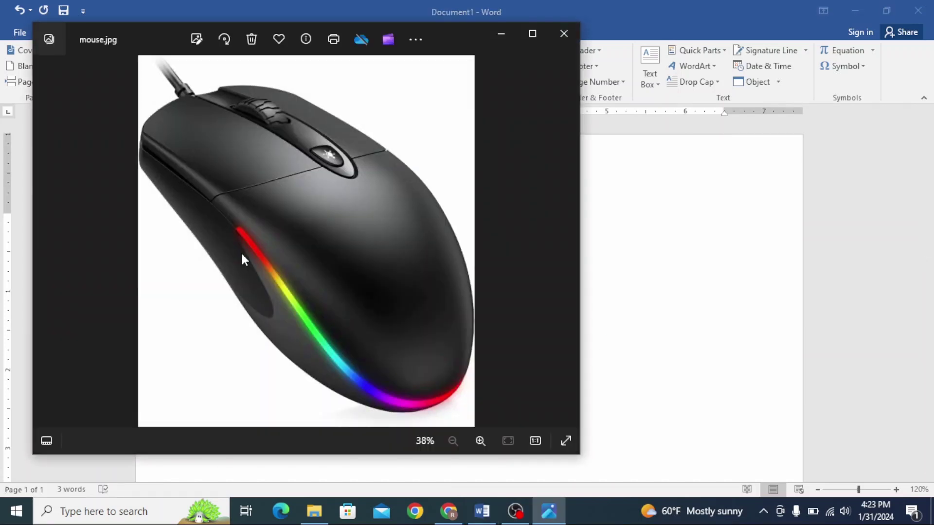
pyautogui.click(564, 33)
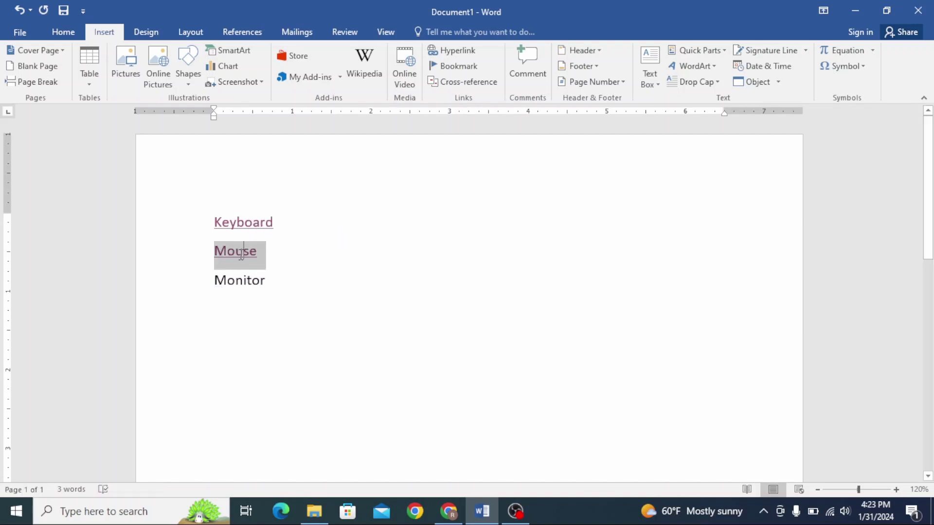
# Remove the hyperlink from the Mouse line through the Insert Hyperlink dialog
pyautogui.tripleClick(242, 253)
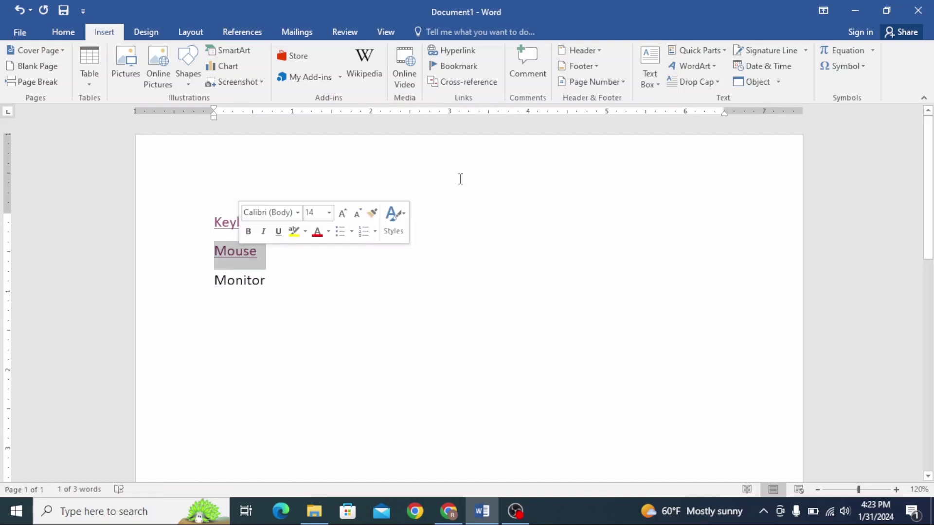
pyautogui.click(470, 53)
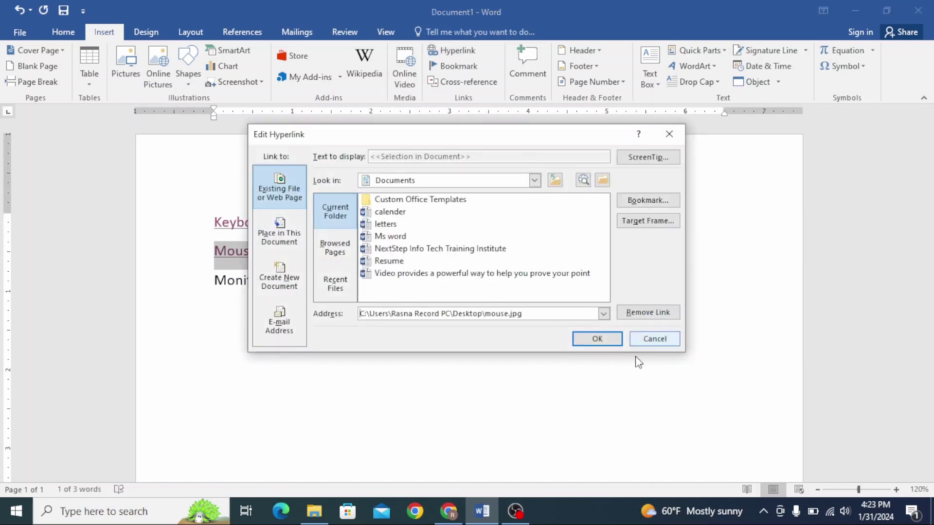
pyautogui.click(651, 313)
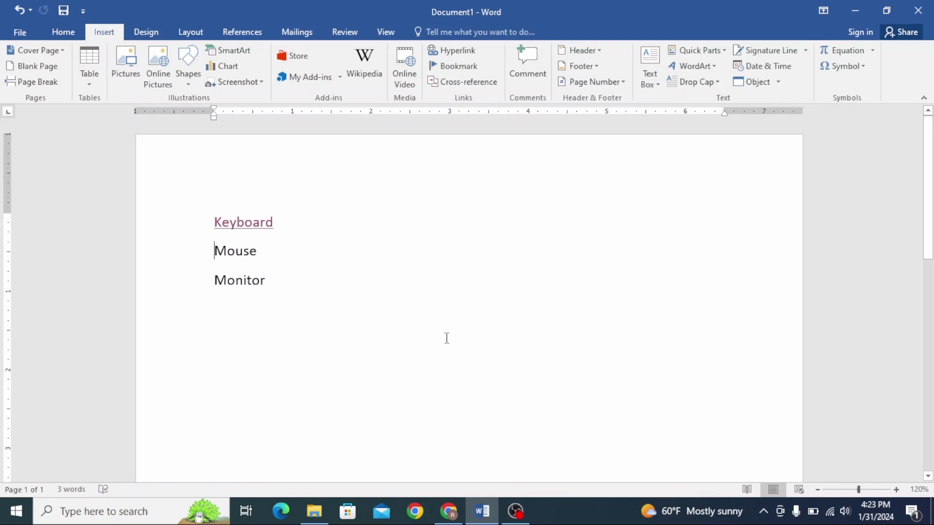
# Remove the hyperlink from the word Keyboard using its context menu
pyautogui.doubleClick(242, 220)
pyautogui.rightClick(256, 227)
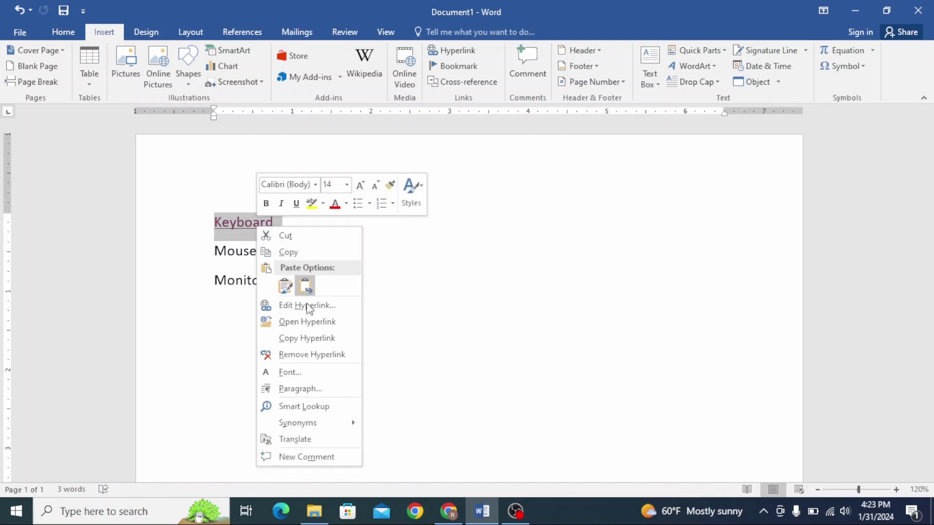
pyautogui.click(309, 355)
pyautogui.write('Click here for Nextstep YouTube Channel')
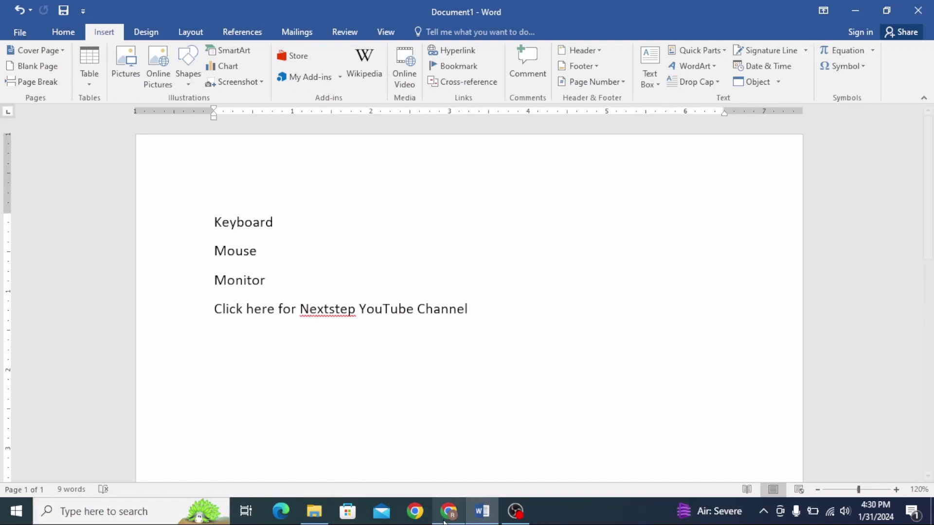
# Copy the NextStep YouTube channel address from Chrome and return to Word
pyautogui.keyDown('ctrl'); pyautogui.click(307, 309); pyautogui.keyUp('ctrl')
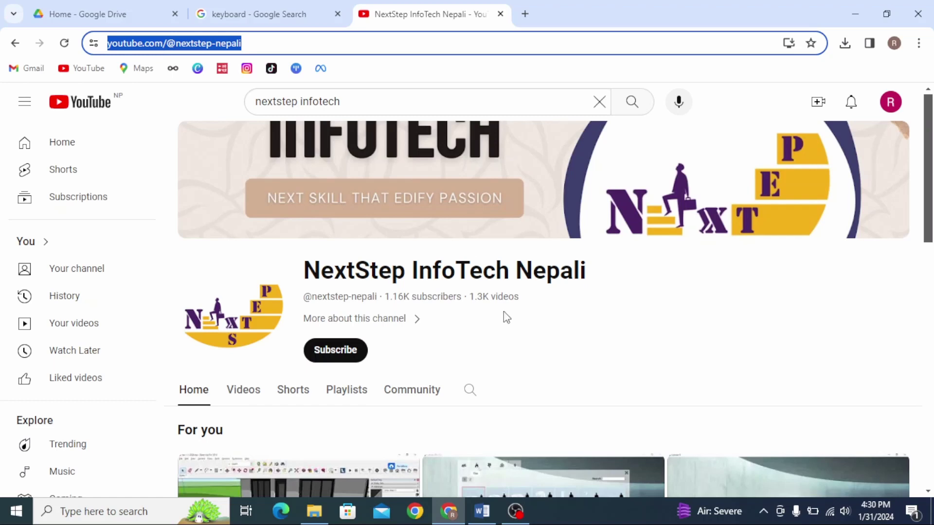
pyautogui.click(480, 512)
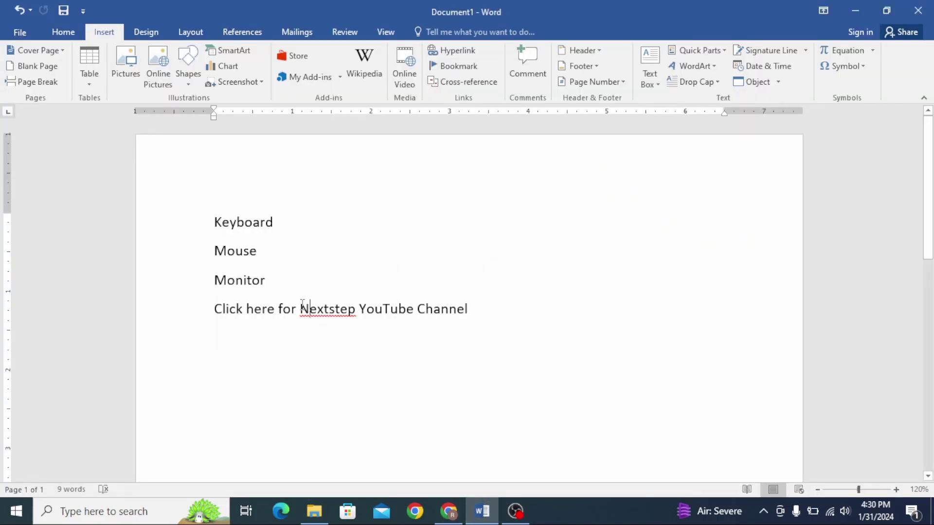
# Hyperlink the 'Click here for Nextstep YouTube Channel' line to the pasted channel address
pyautogui.tripleClick(303, 304)
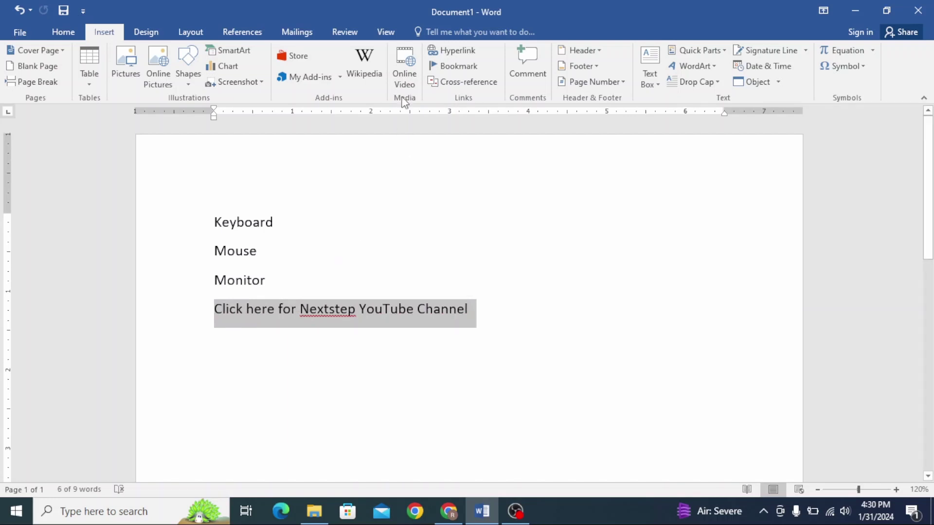
pyautogui.click(436, 50)
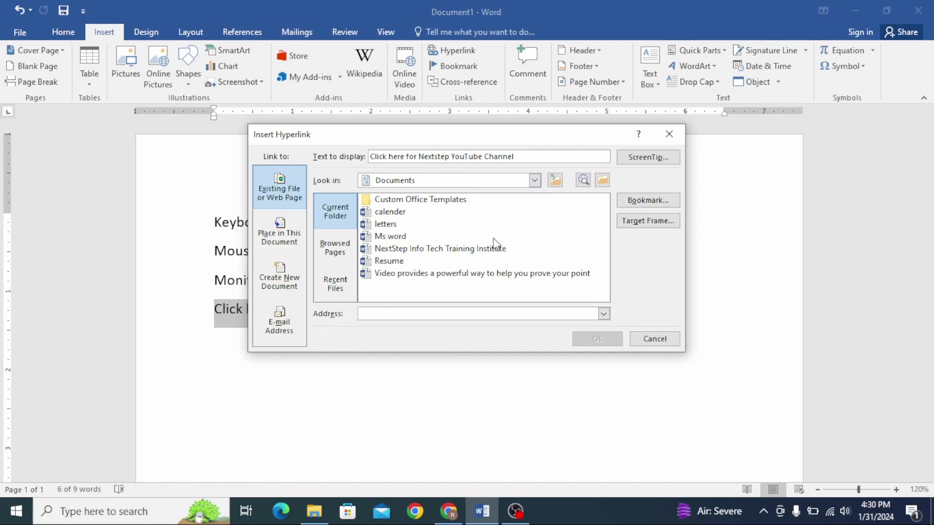
pyautogui.write('https://www.youtube.com/@nextstep-nepali')
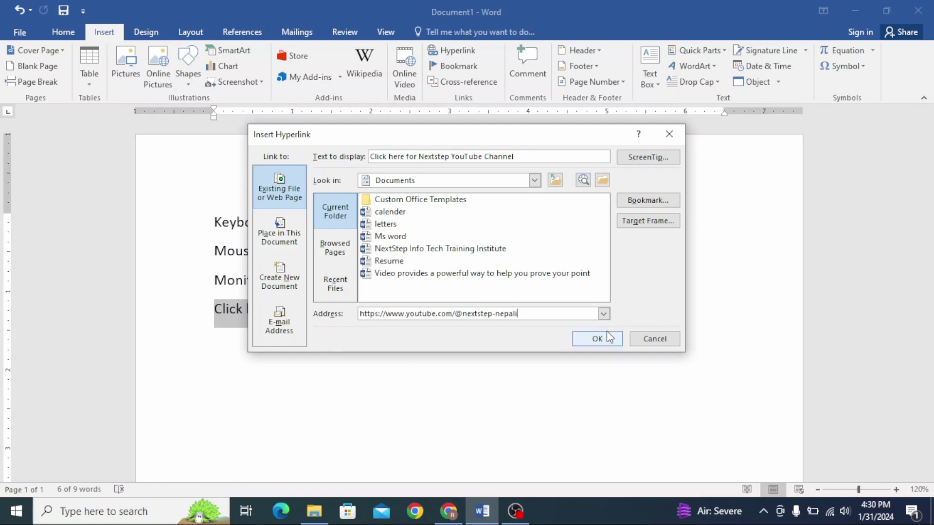
pyautogui.click(603, 339)
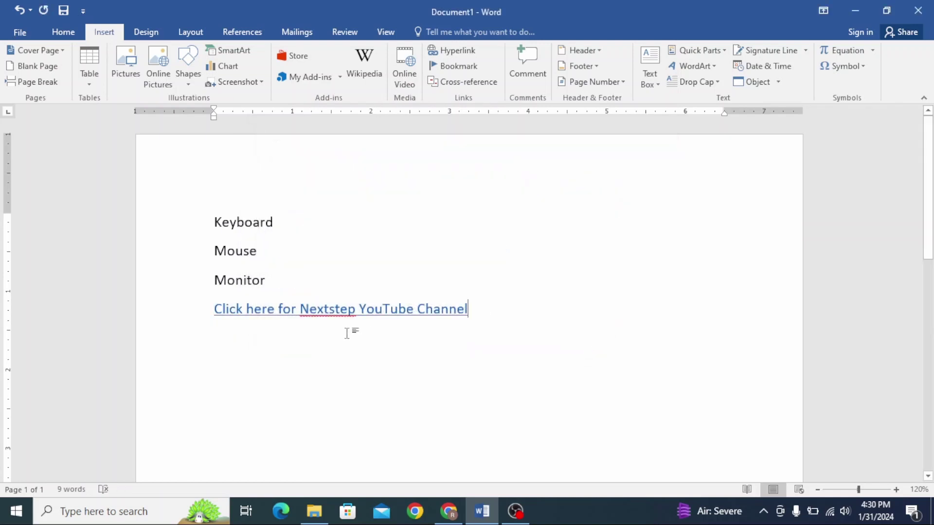
# Open the YouTube link to view the NextStep InfoTech Nepali channel in Edge, then return
pyautogui.keyDown('ctrl'); pyautogui.click(338, 309); pyautogui.keyUp('ctrl')
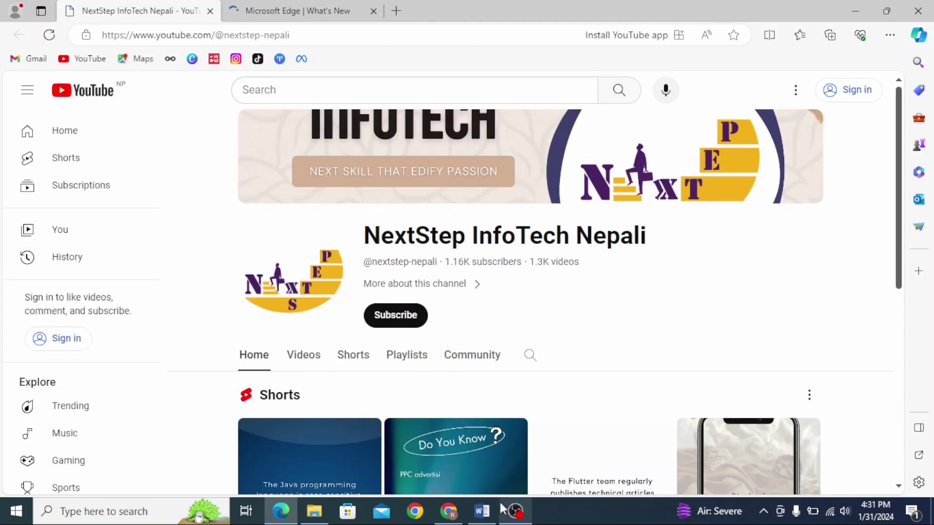
pyautogui.click(483, 512)
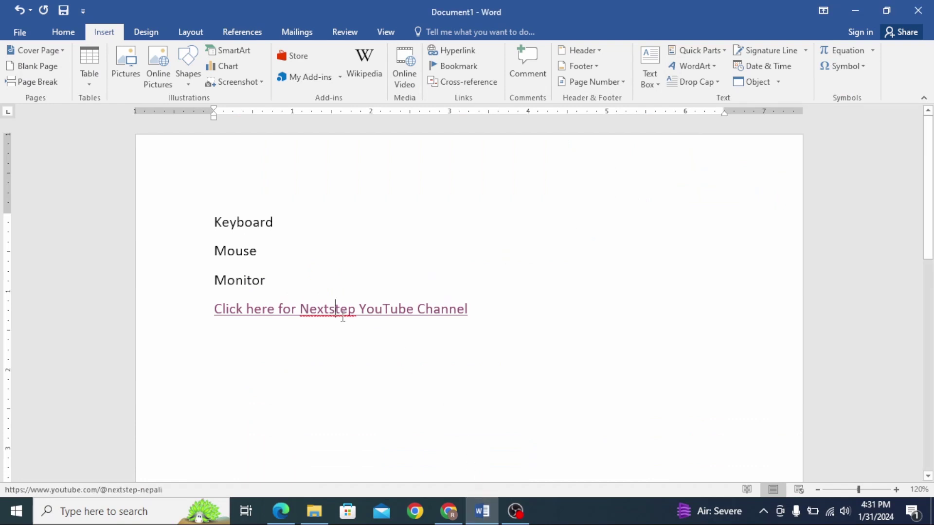
# Use Remove Hyperlink from the context menu on the YouTube channel line
pyautogui.tripleClick(342, 317)
pyautogui.rightClick(342, 318)
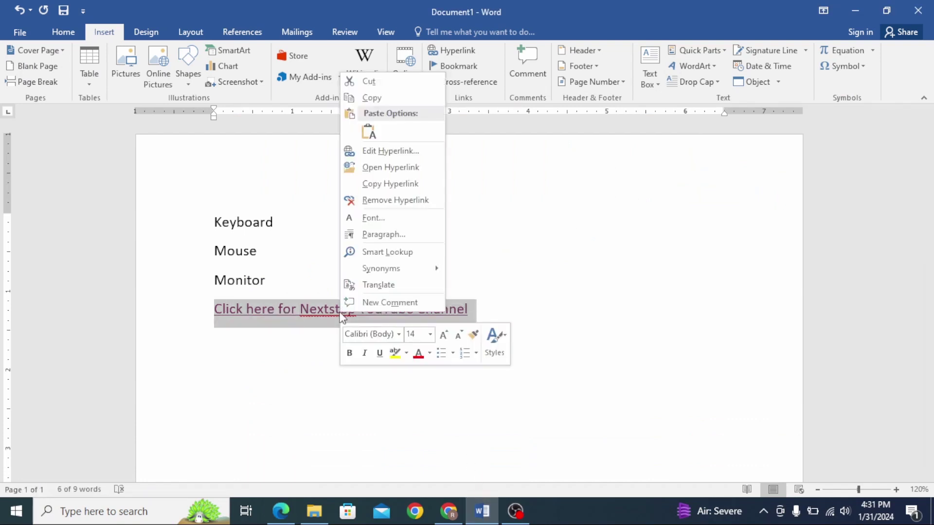
pyautogui.click(353, 201)
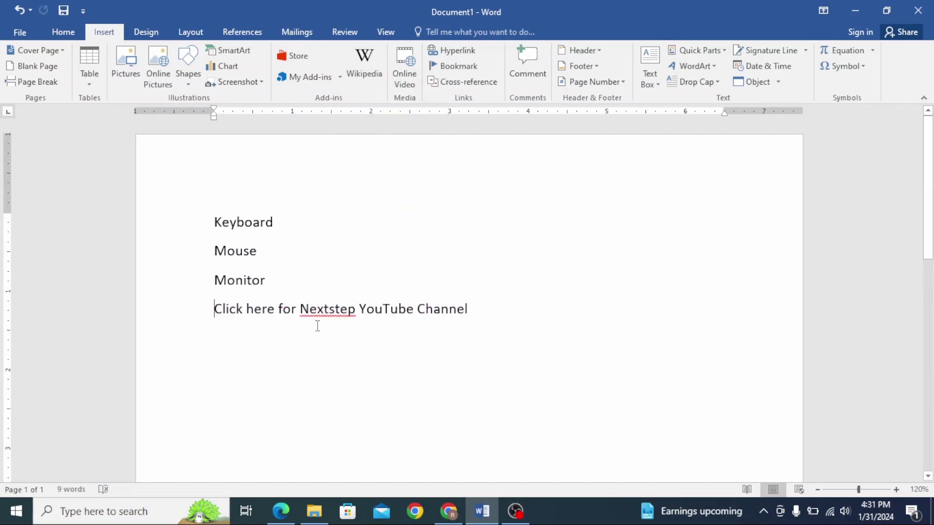